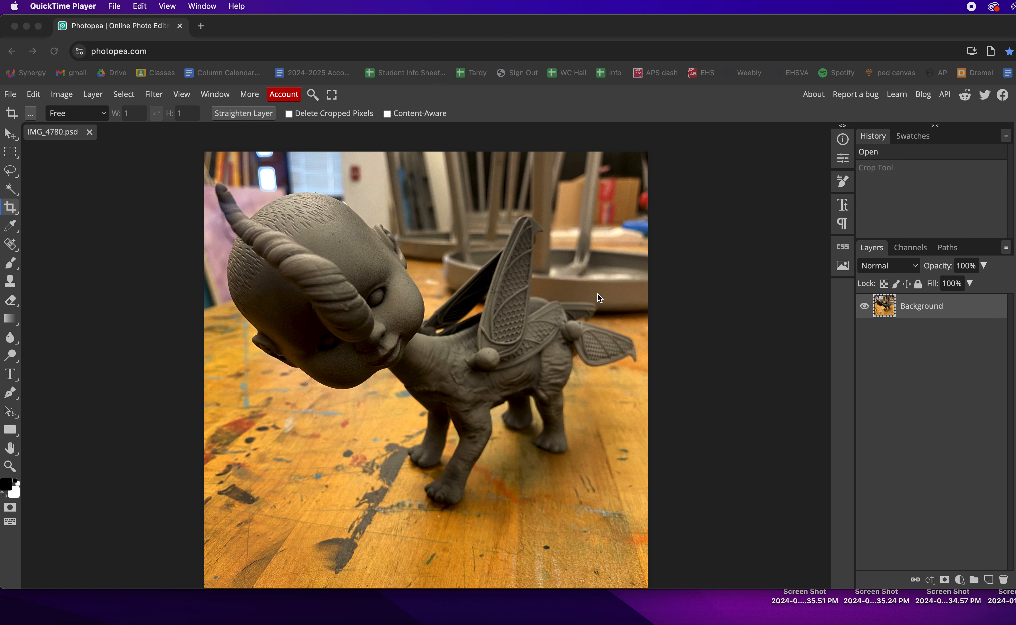
Start a crop of the sculpture photo with a fixed ratio of width 8 to height 10
scroll(380, 343, "down", 3)
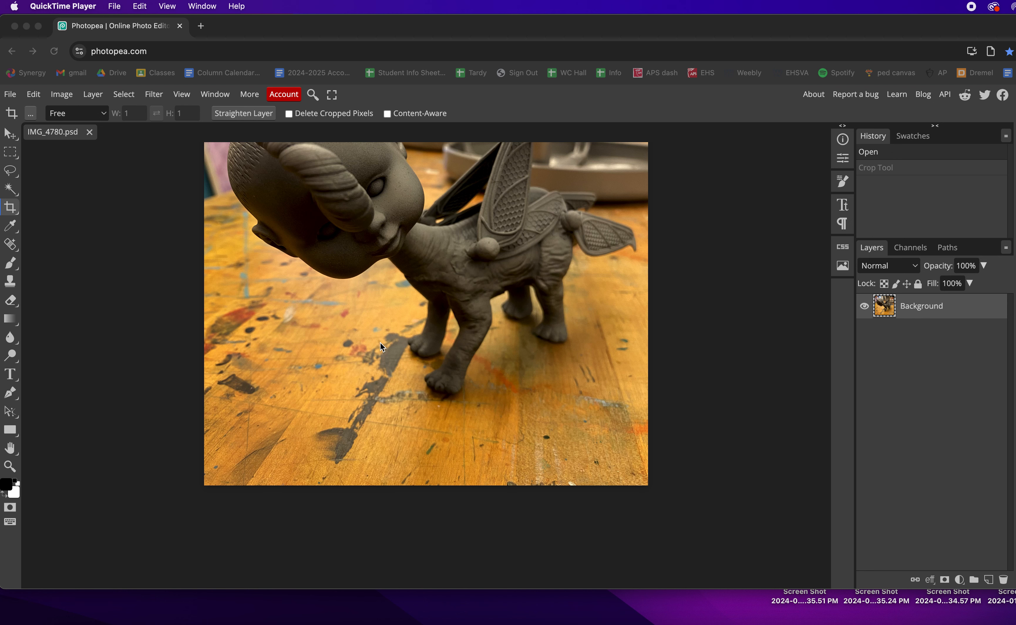
scroll(380, 342, "up", 3)
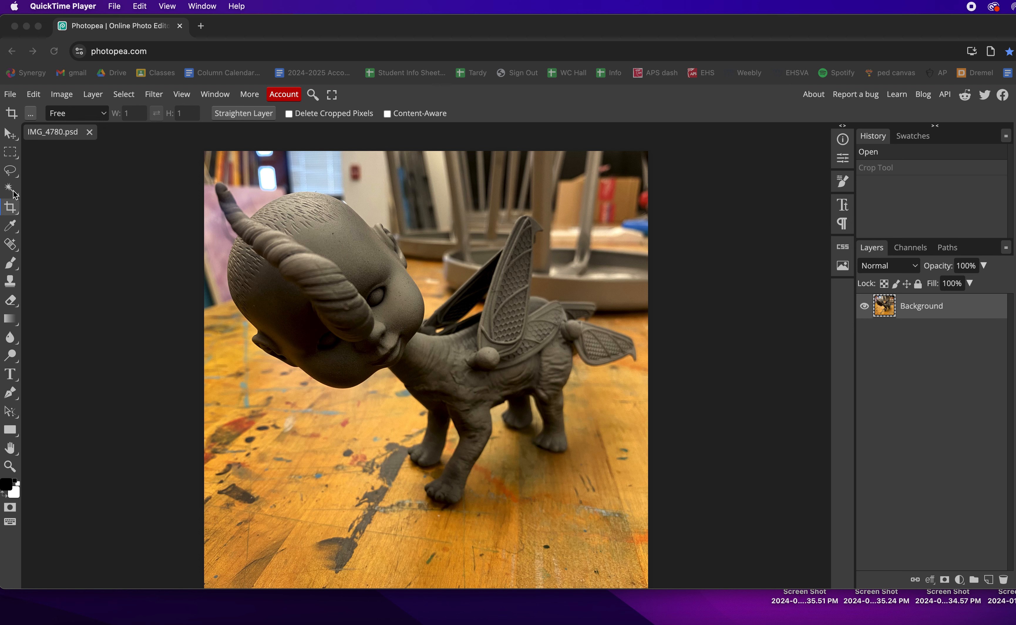
left_click(15, 118)
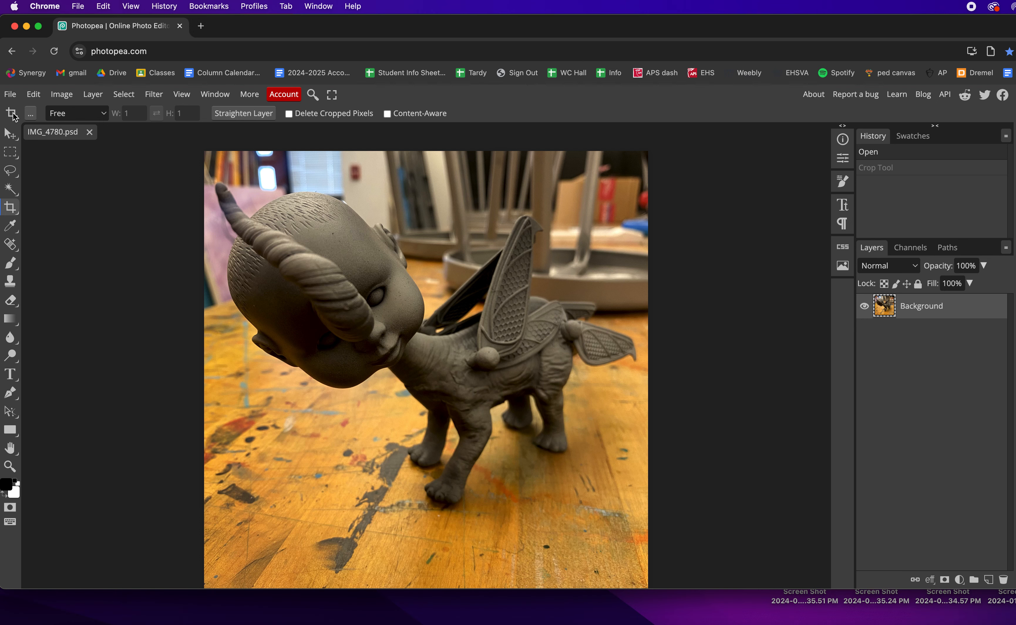
left_click(14, 209)
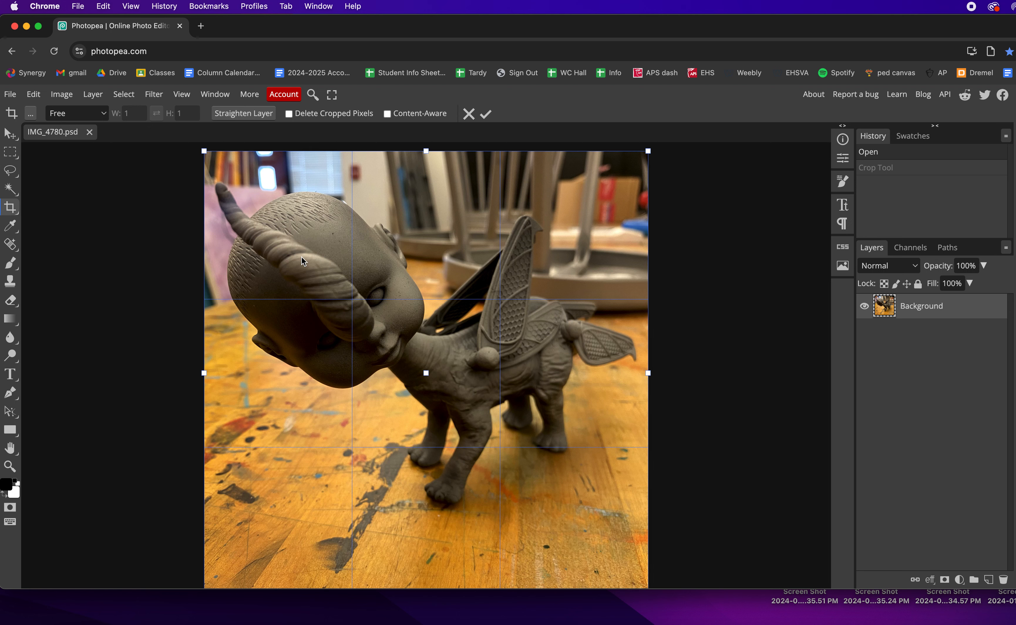
left_click(102, 114)
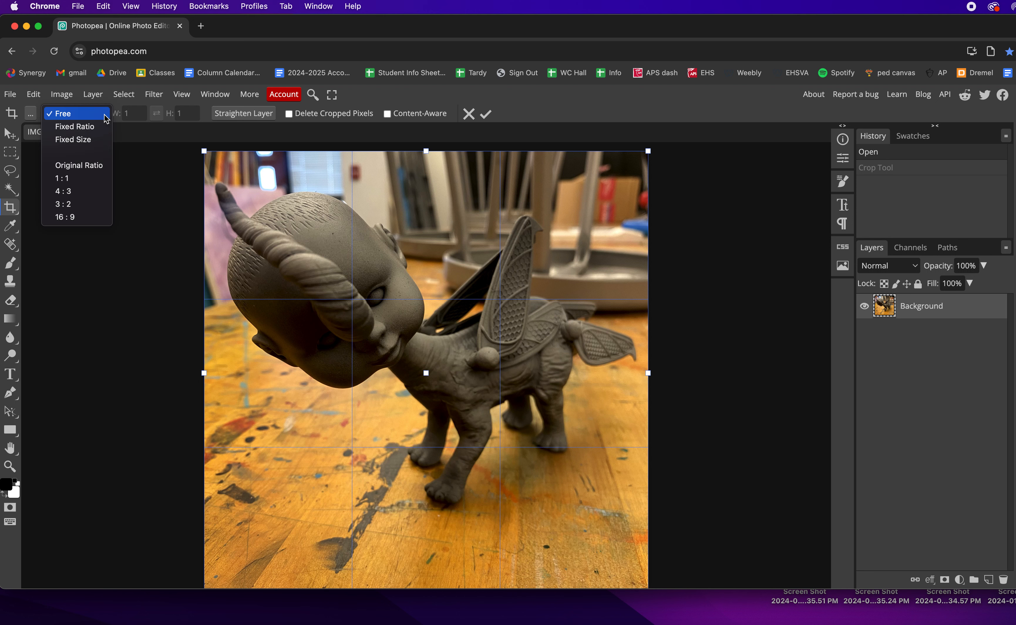
left_click(99, 131)
double_click(135, 114)
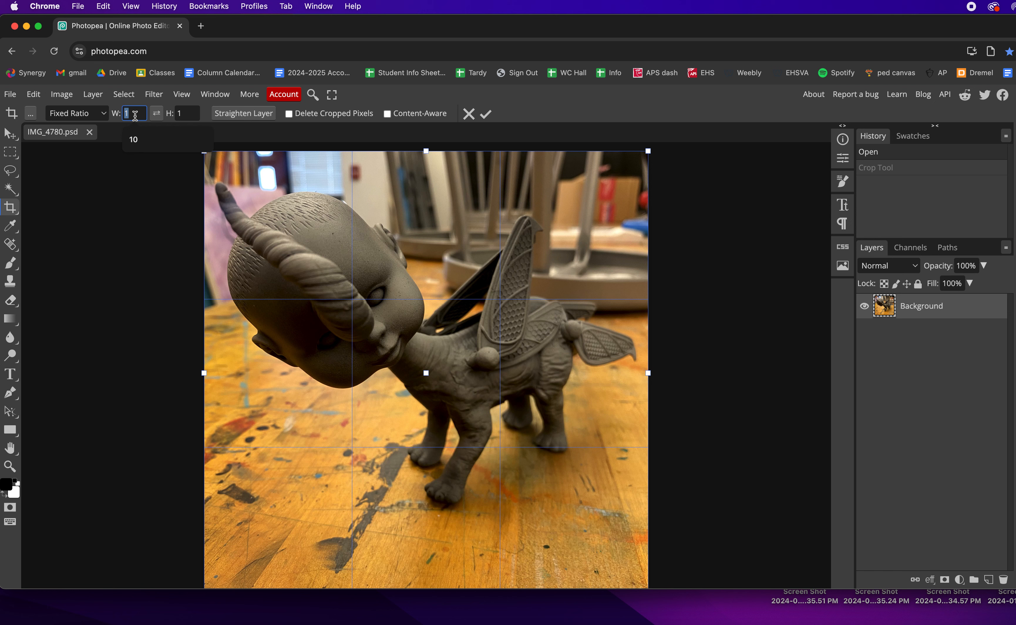
type("8")
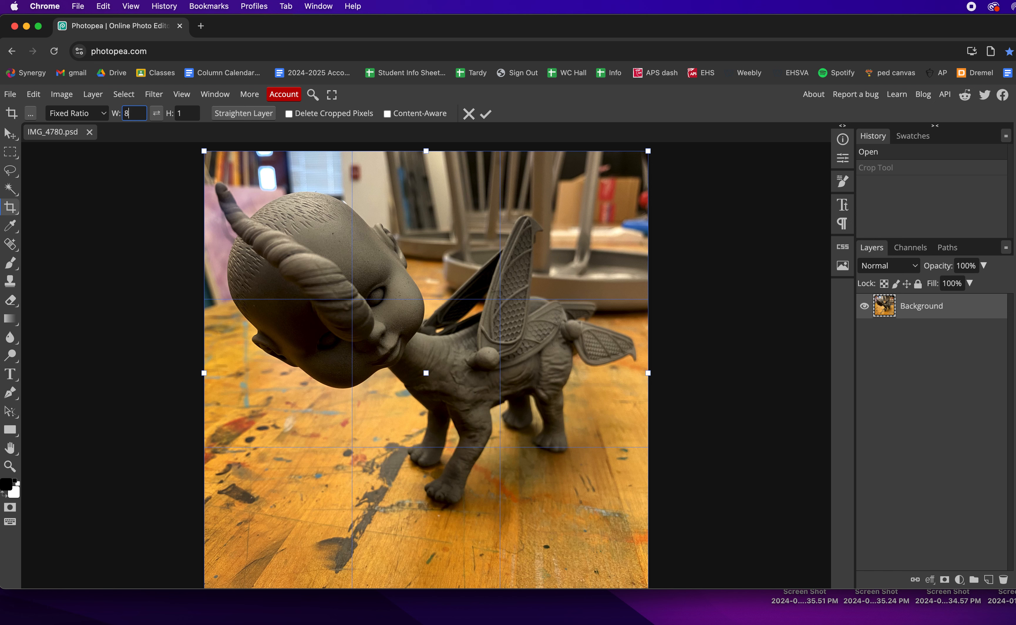
double_click(185, 117)
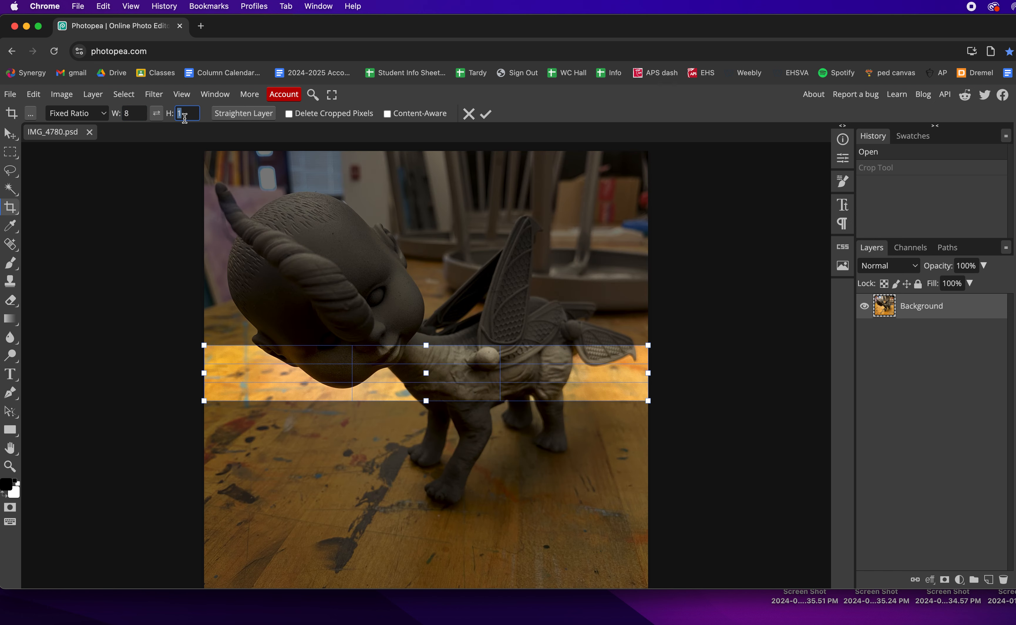
type("10")
key("Return")
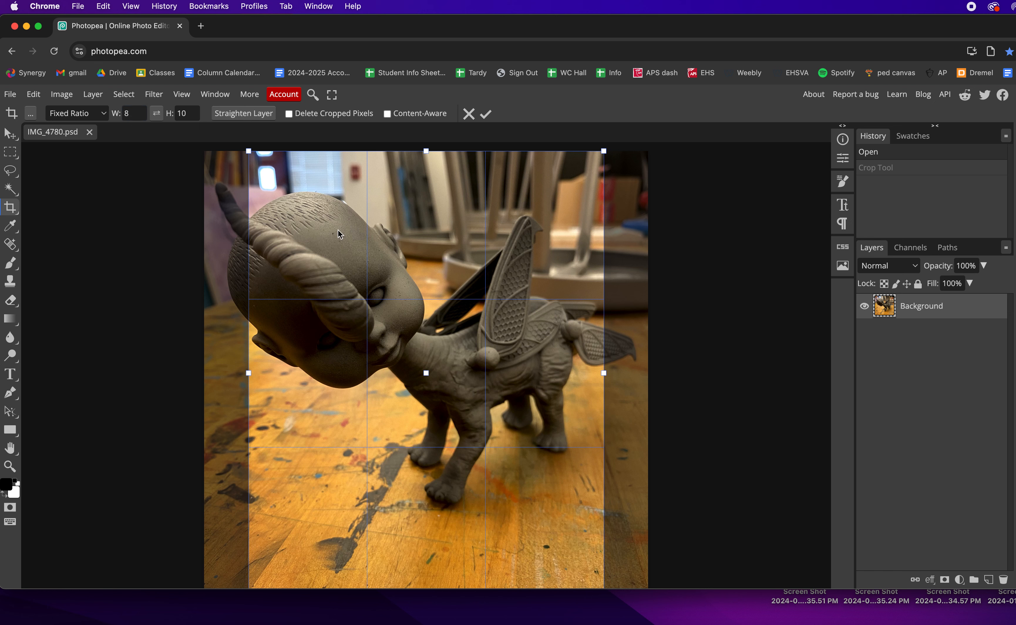
left_click(157, 113)
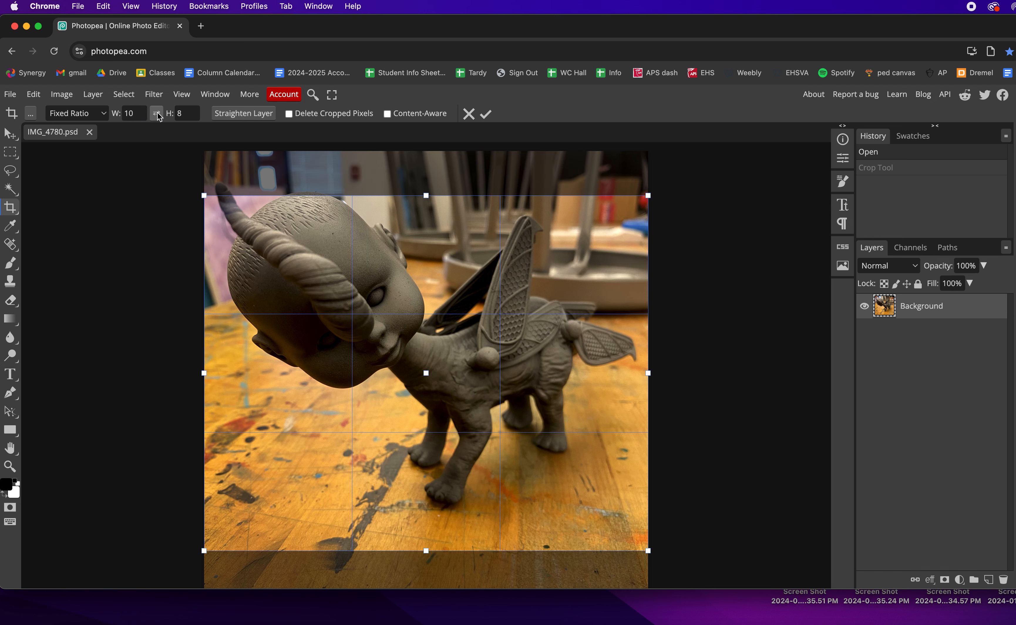
left_click(157, 115)
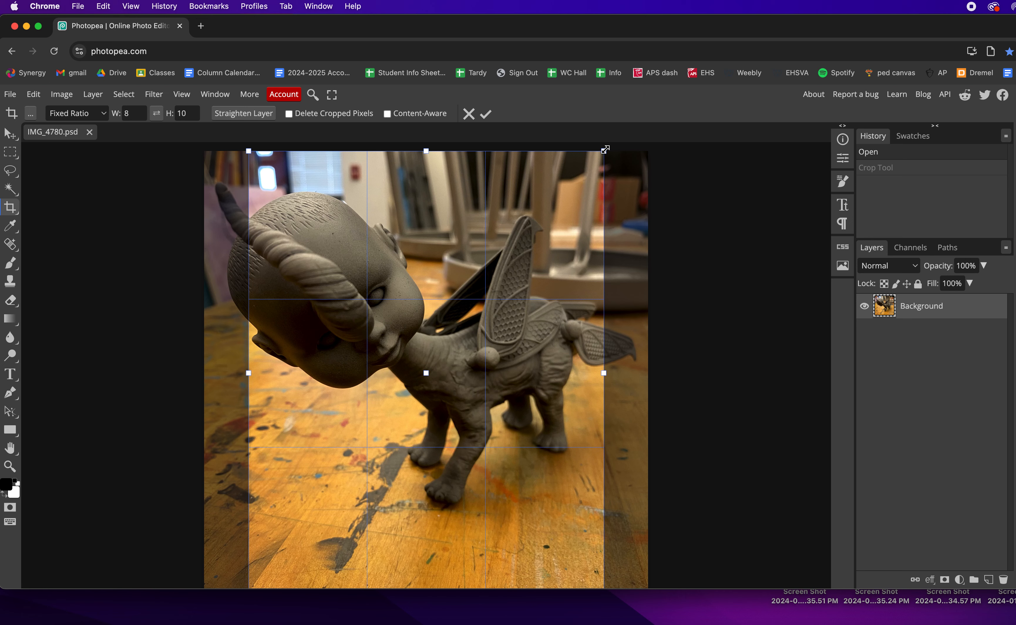
left_click_drag(606, 151, 458, 284)
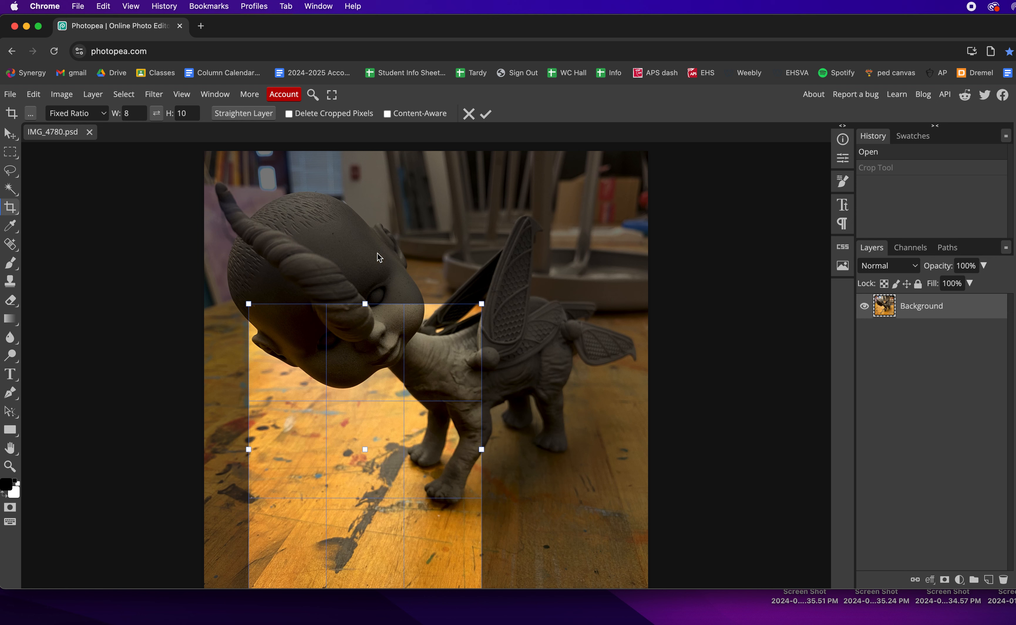
left_click_drag(375, 388, 351, 280)
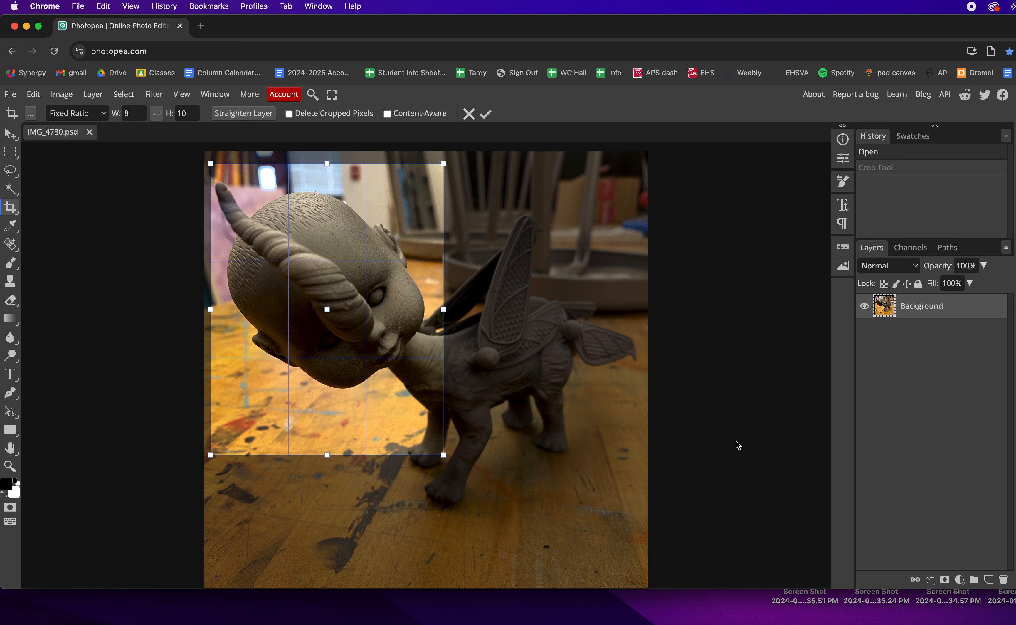
key("Return")
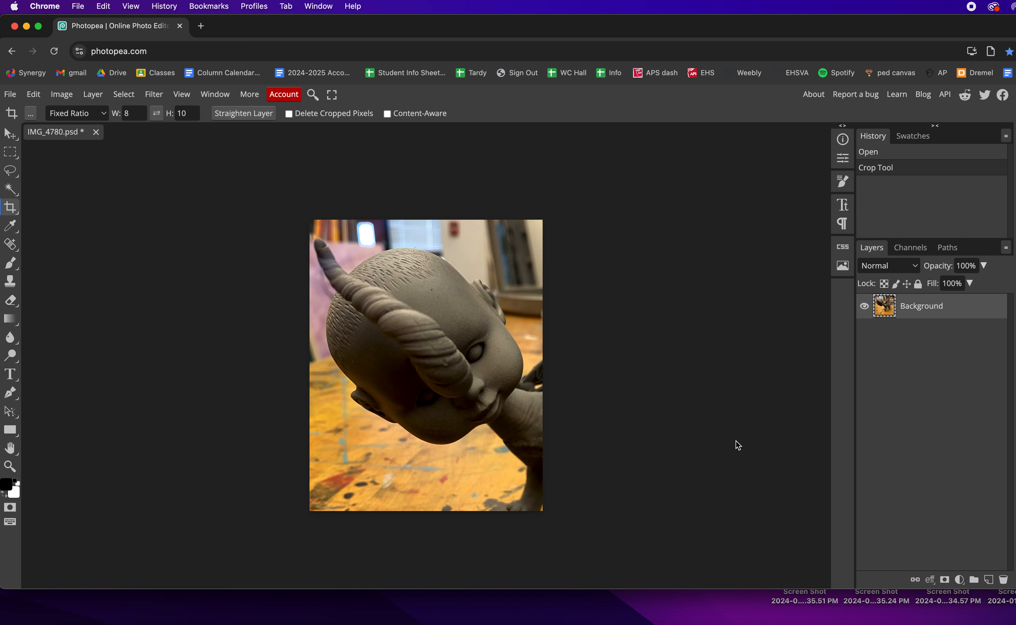
key("ctrl+z")
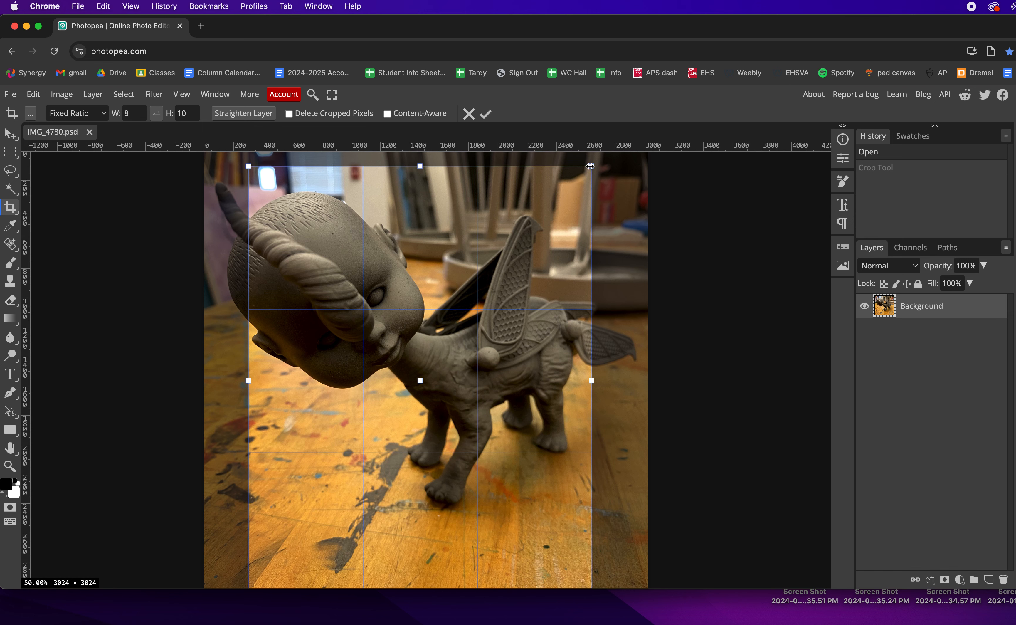
Crop the photo around the sculpture's horned head at 8:10, about 1477 × 1847 px, and switch to the Move tool
left_click_drag(591, 166, 461, 324)
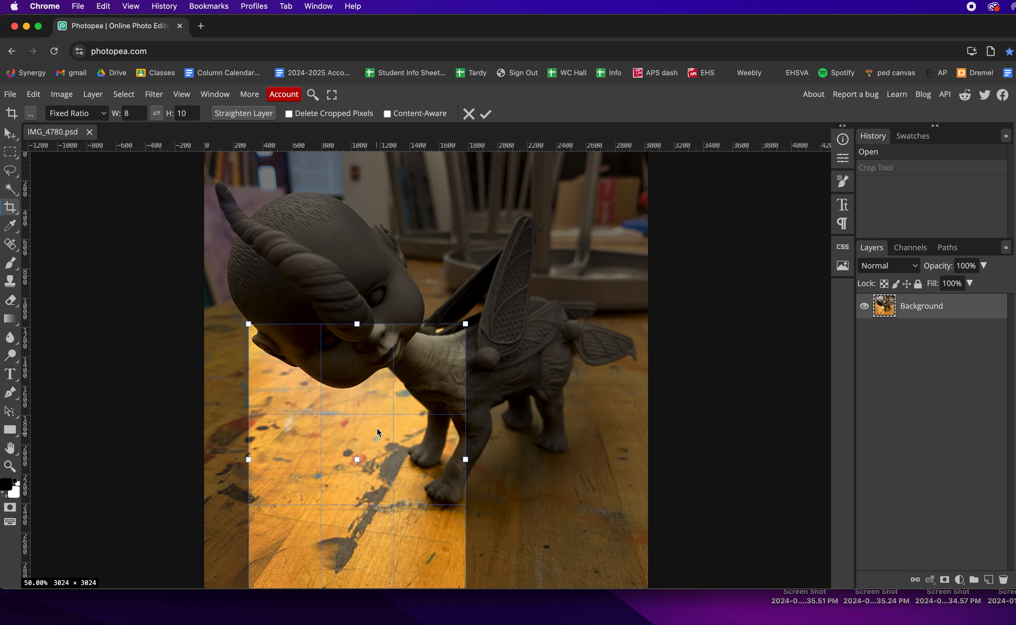
left_click_drag(361, 387, 341, 268)
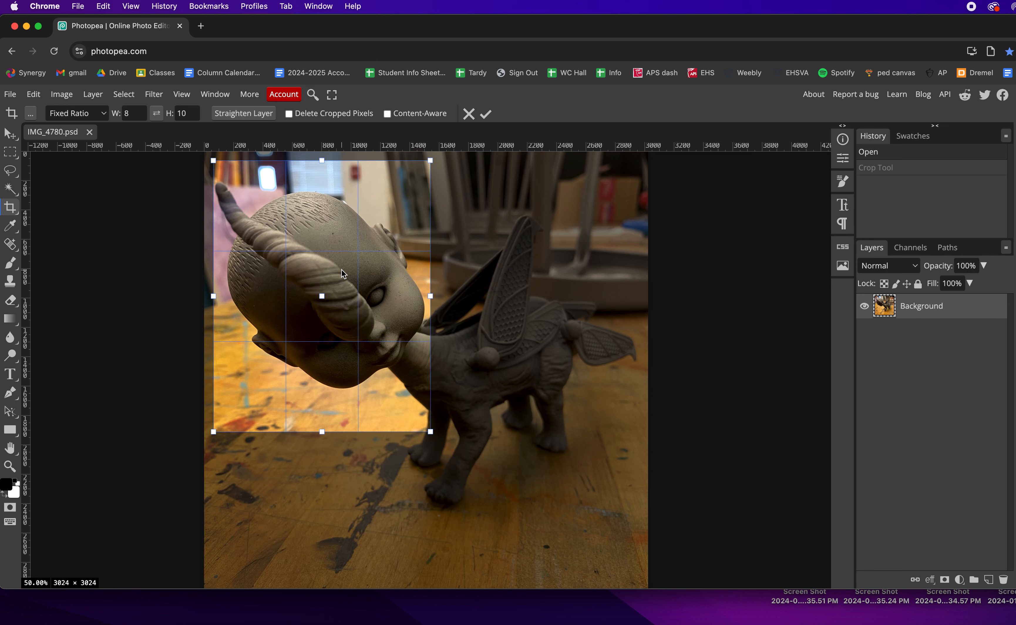
left_click(34, 94)
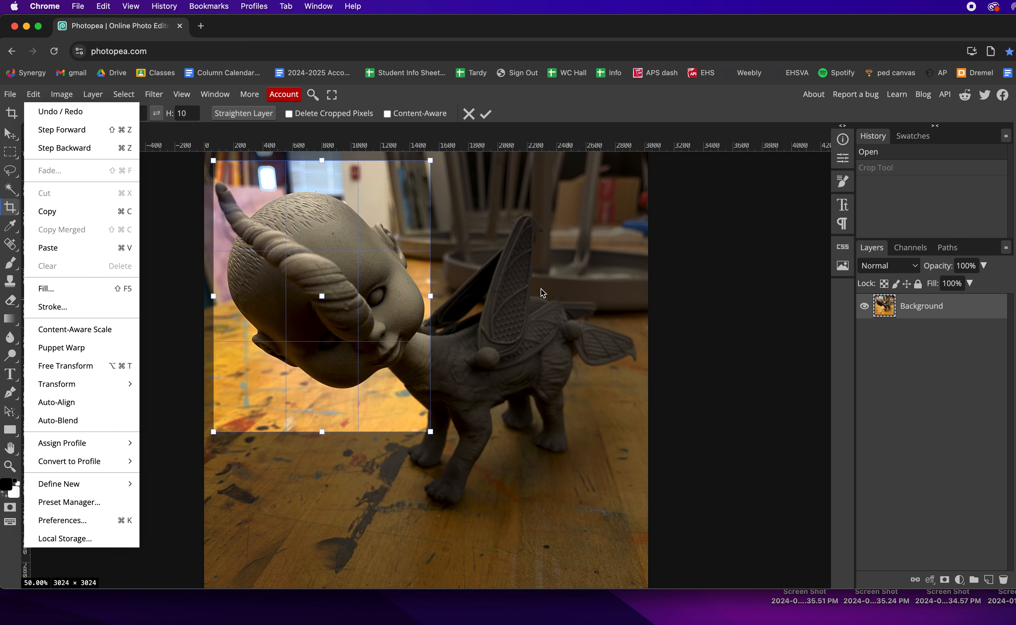
left_click(516, 292)
key("Return")
mouse_move(209, 278)
left_mouse_down()
mouse_move(606, 292)
mouse_move(227, 256)
mouse_move(222, 300)
mouse_move(115, 160)
mouse_move(131, 136)
mouse_move(210, 281)
left_mouse_up()
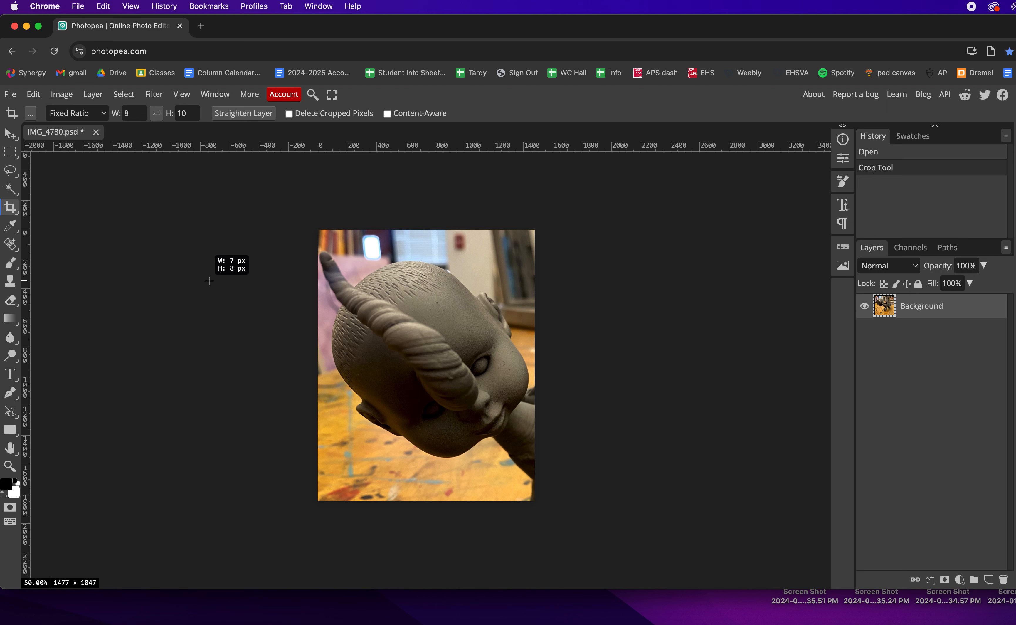
left_click_drag(209, 282, 9, 123)
left_click(10, 139)
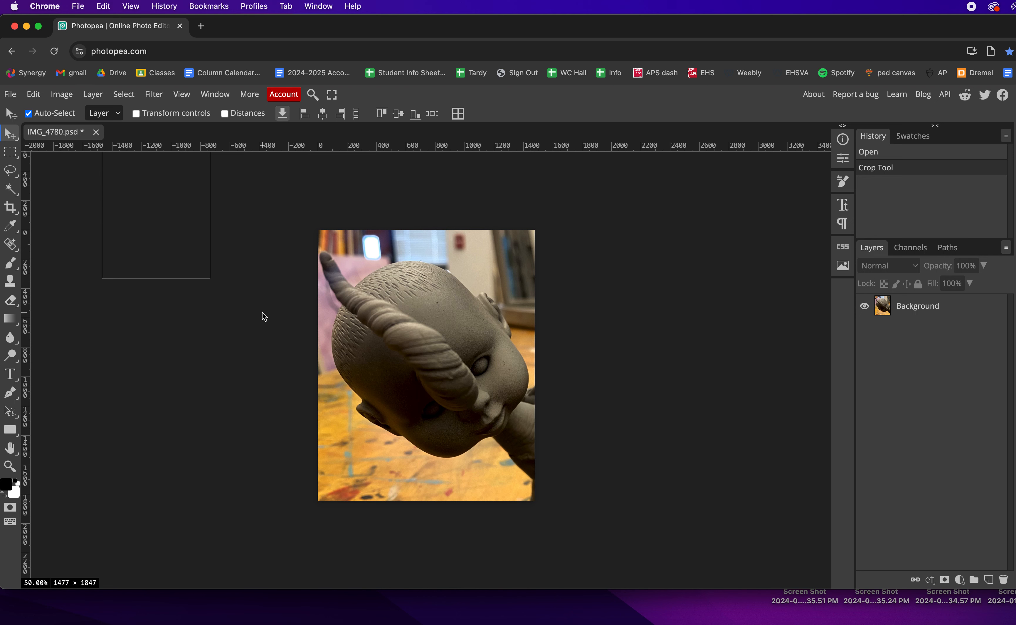
In the image size settings, change the units to inches and set the width to 8 and height to 10, keeping proportions
left_click(62, 94)
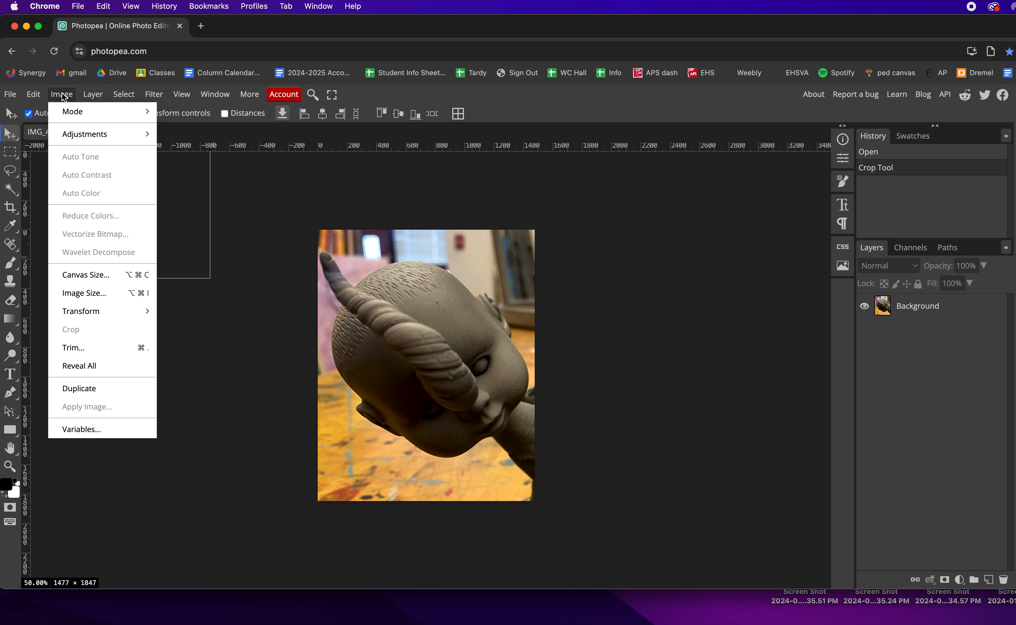
left_click(96, 291)
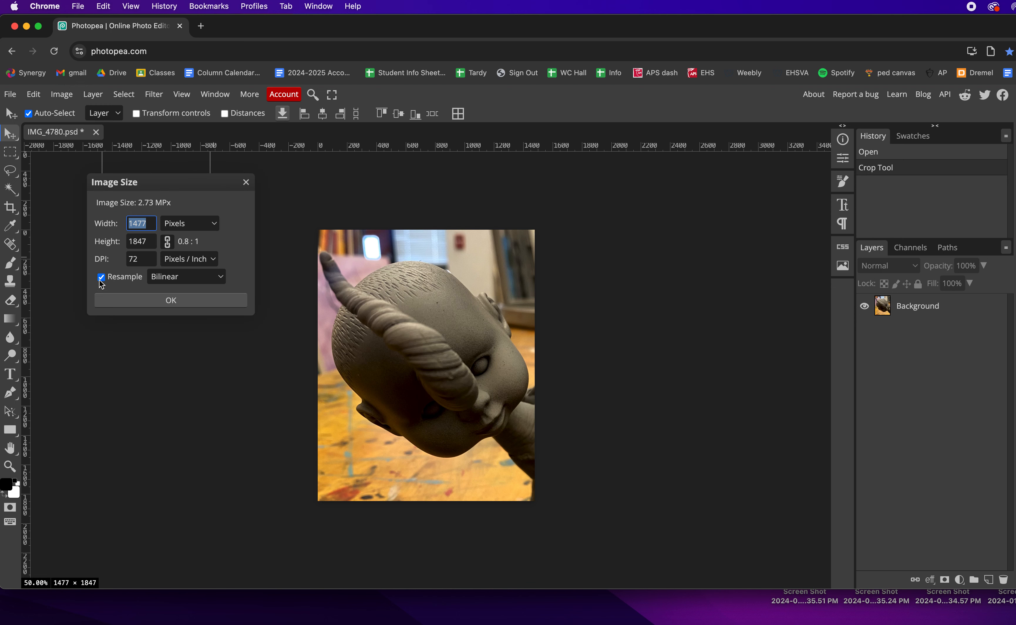
left_click(215, 224)
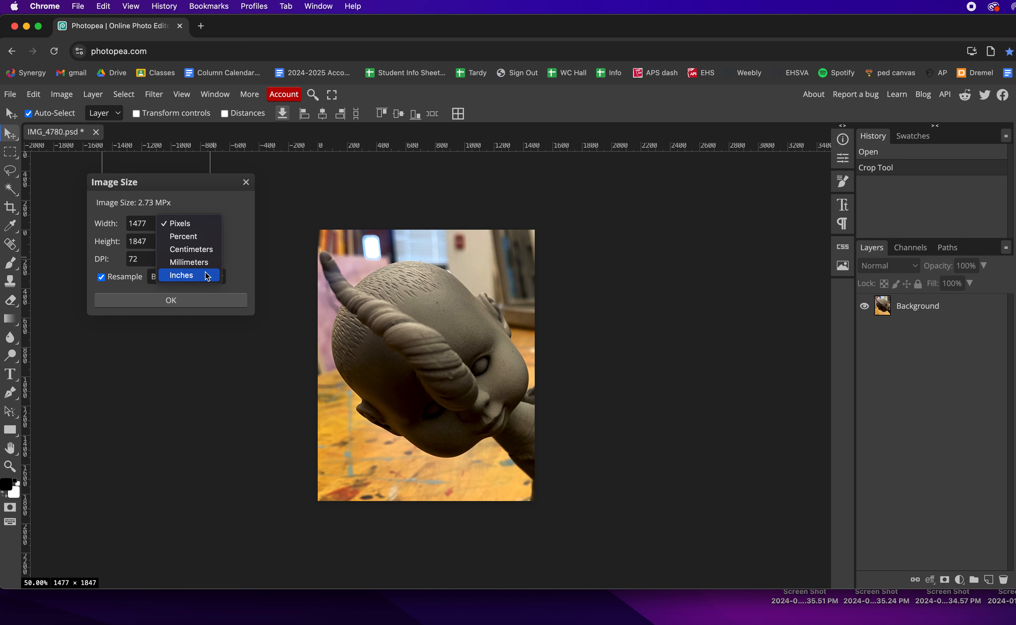
left_click(190, 276)
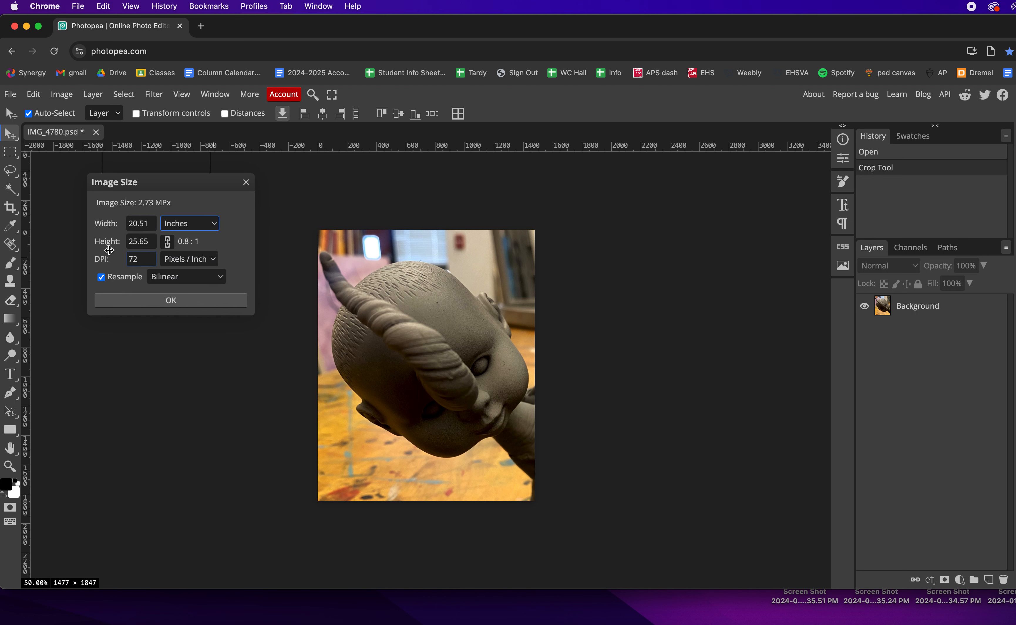
left_click(120, 223)
left_click(150, 257)
double_click(147, 224)
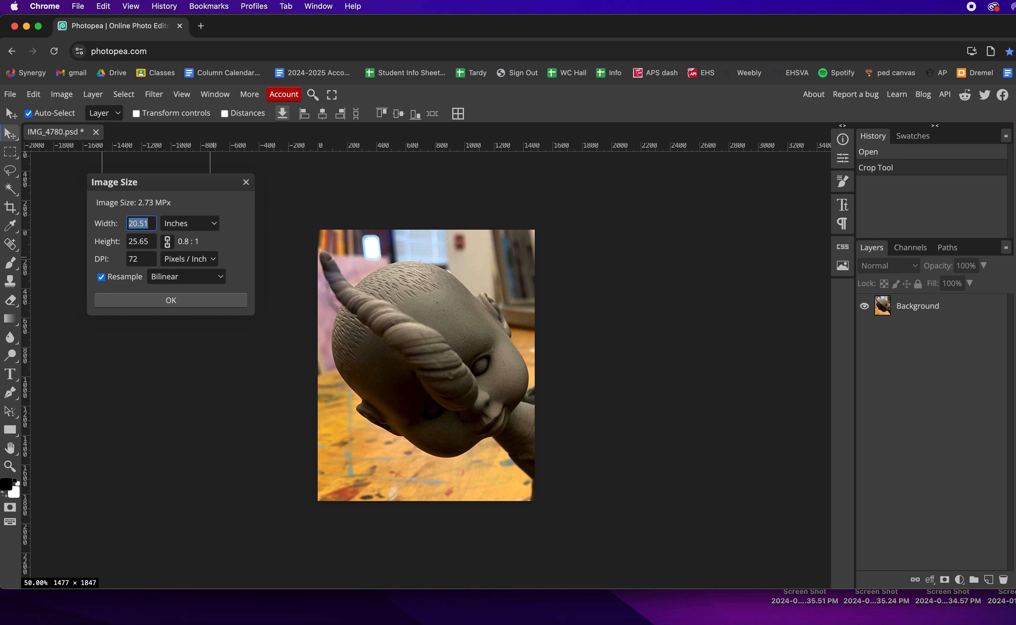
type("8")
left_click(149, 241)
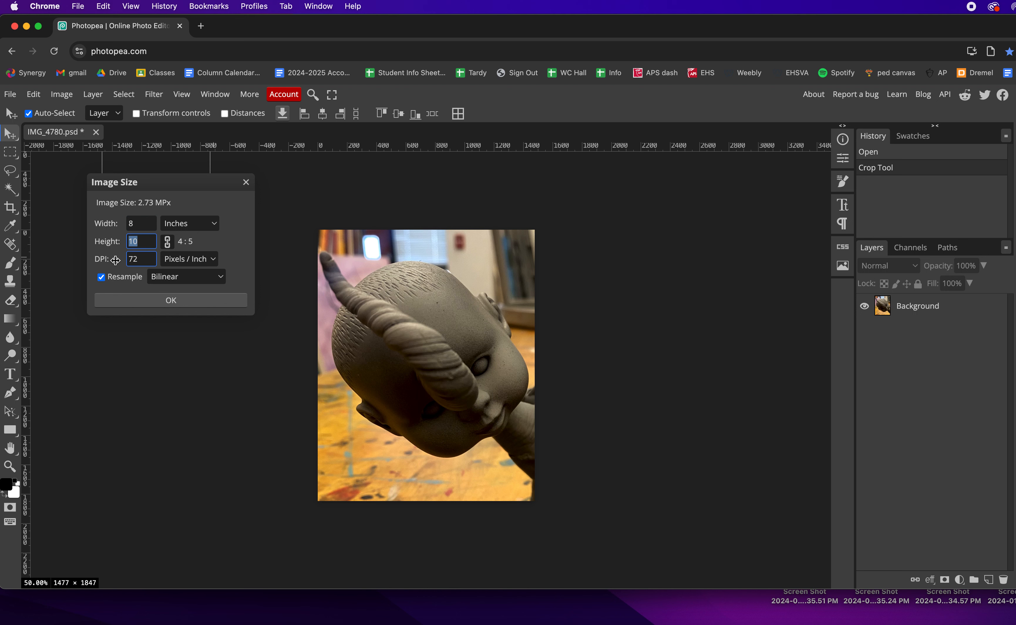
left_click(237, 244)
Try a resolution of 300 DPI, set it back to 72 DPI, and apply the new image size
left_click(138, 260)
left_click(142, 228)
left_click(147, 259)
double_click(144, 258)
type("300")
double_click(132, 261)
type("72")
left_click(152, 303)
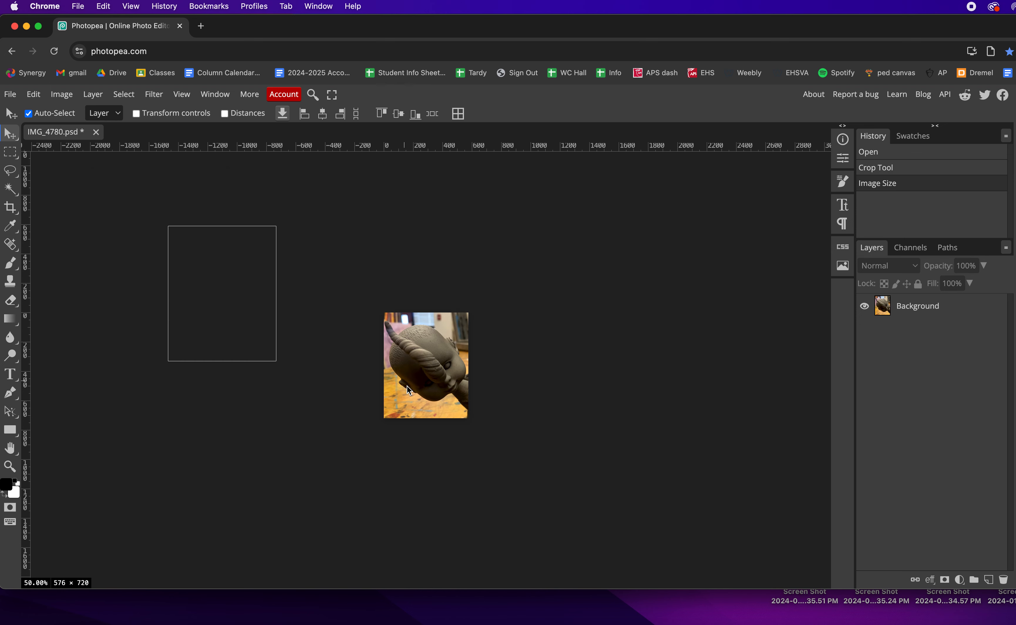
Export the resized image as a PNG named "unic baby" at 100% quality
key("super+plus")
key("super+plus")
key("super+plus")
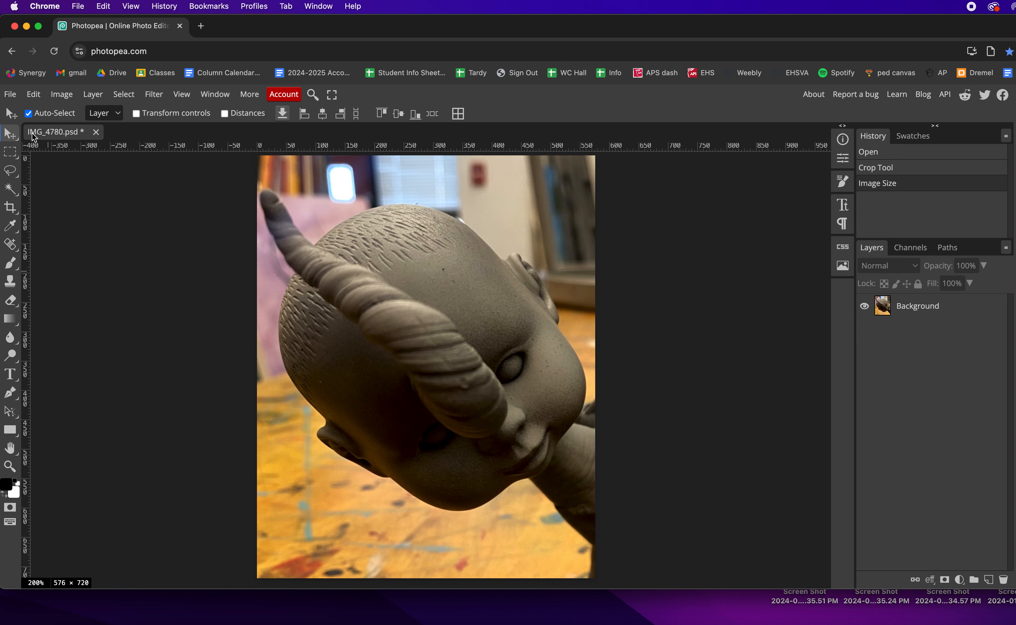
left_click(11, 95)
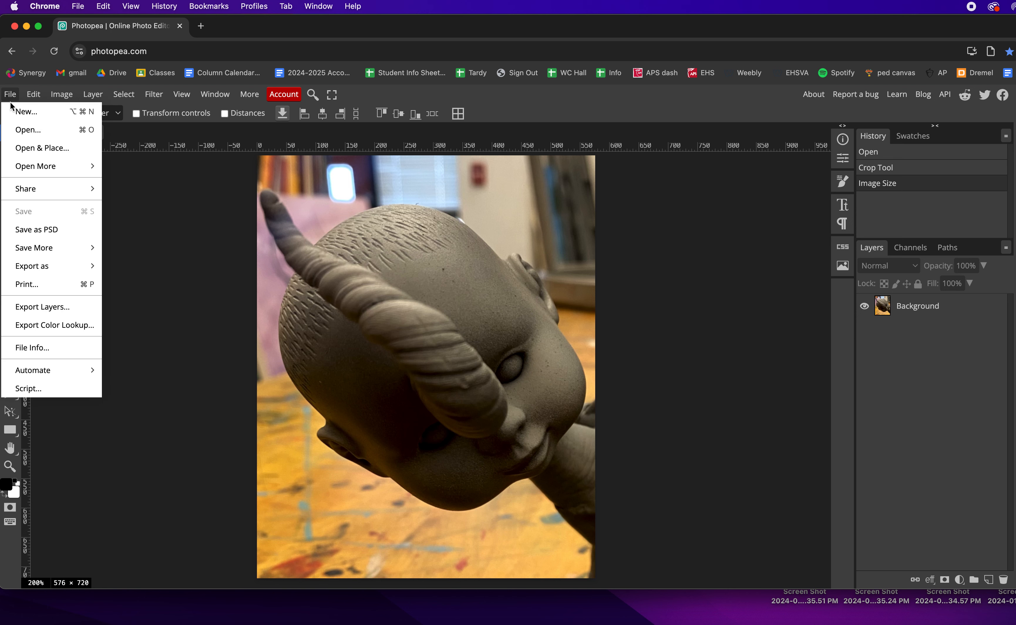
mouse_move(54, 265)
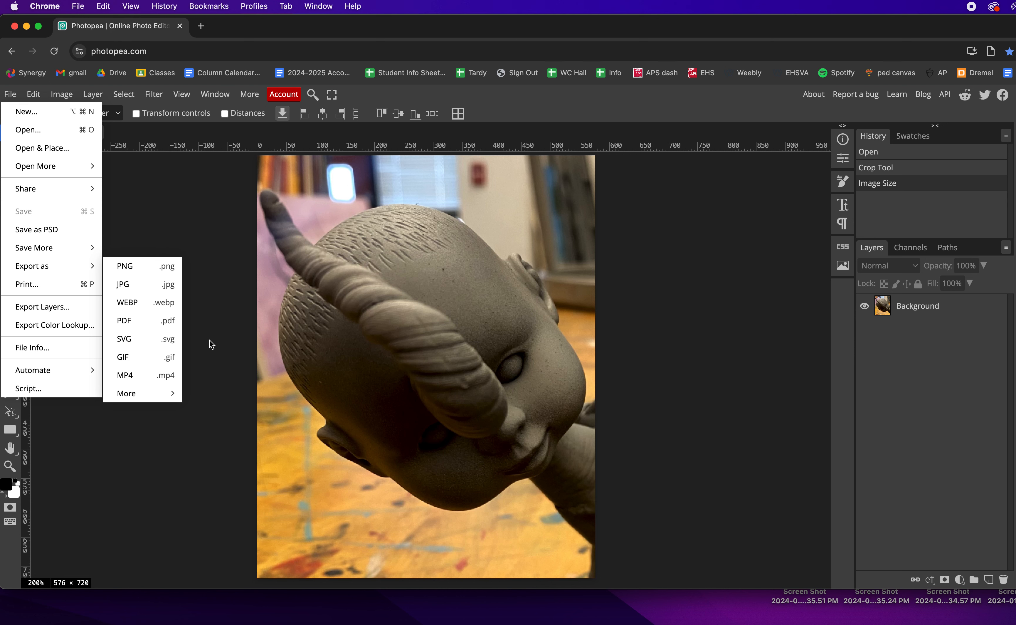
left_click(124, 269)
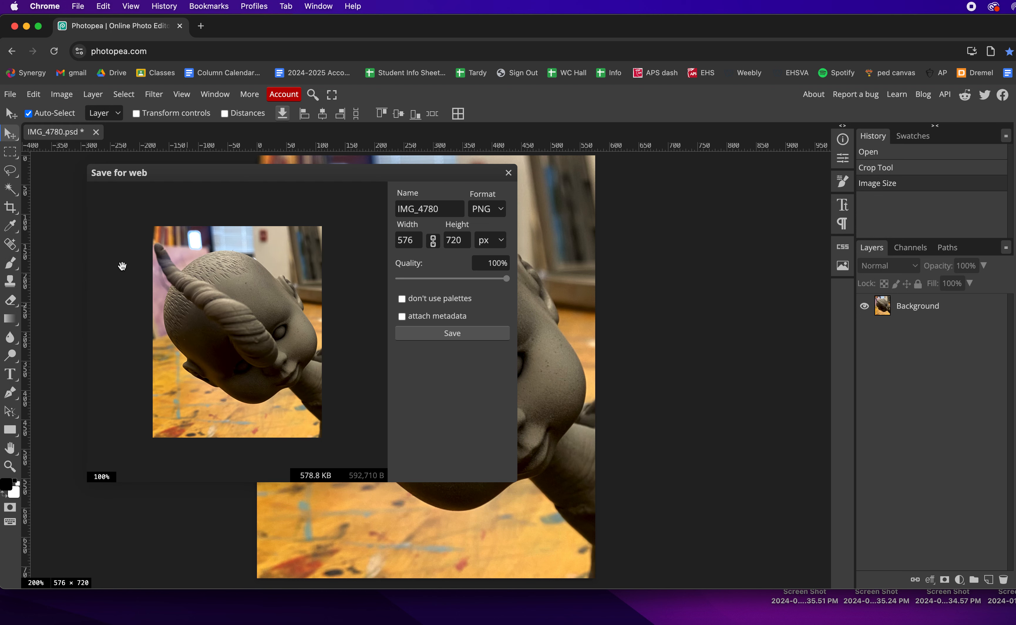
left_click(444, 213)
double_click(444, 213)
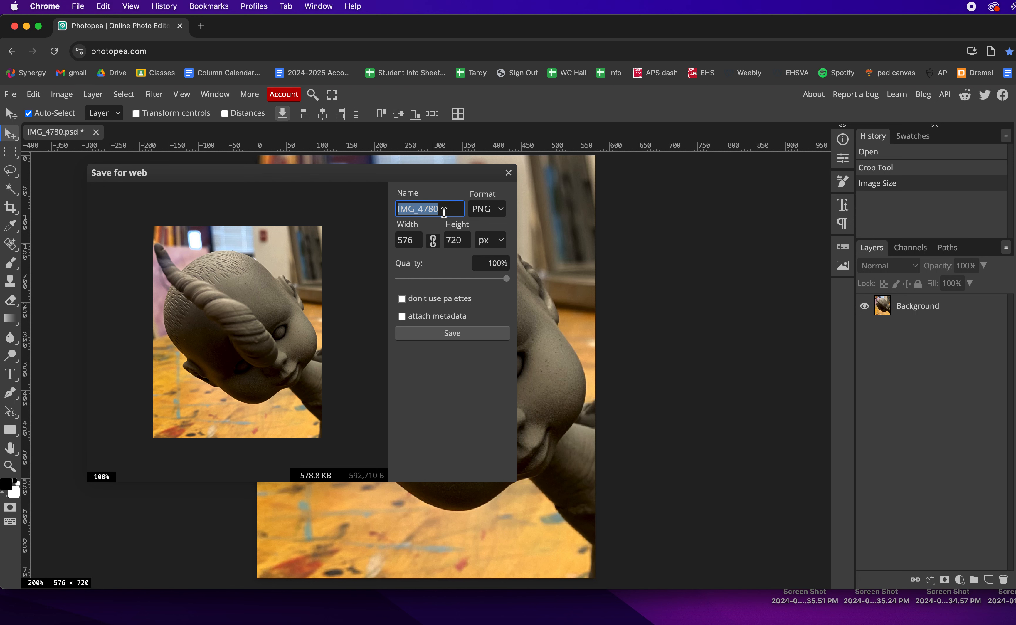
type("unic baby")
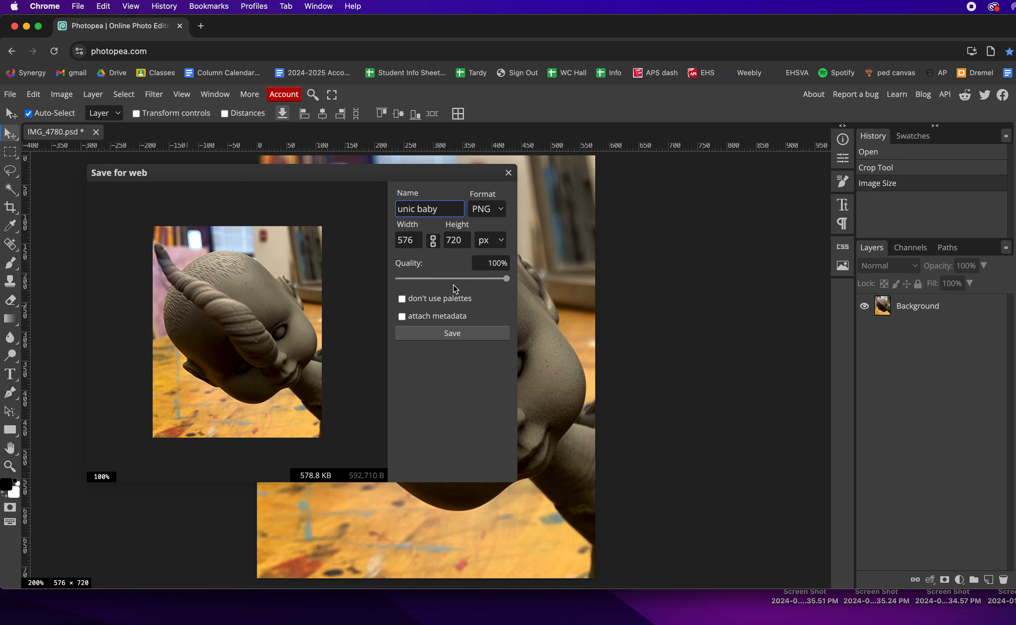
left_click(451, 334)
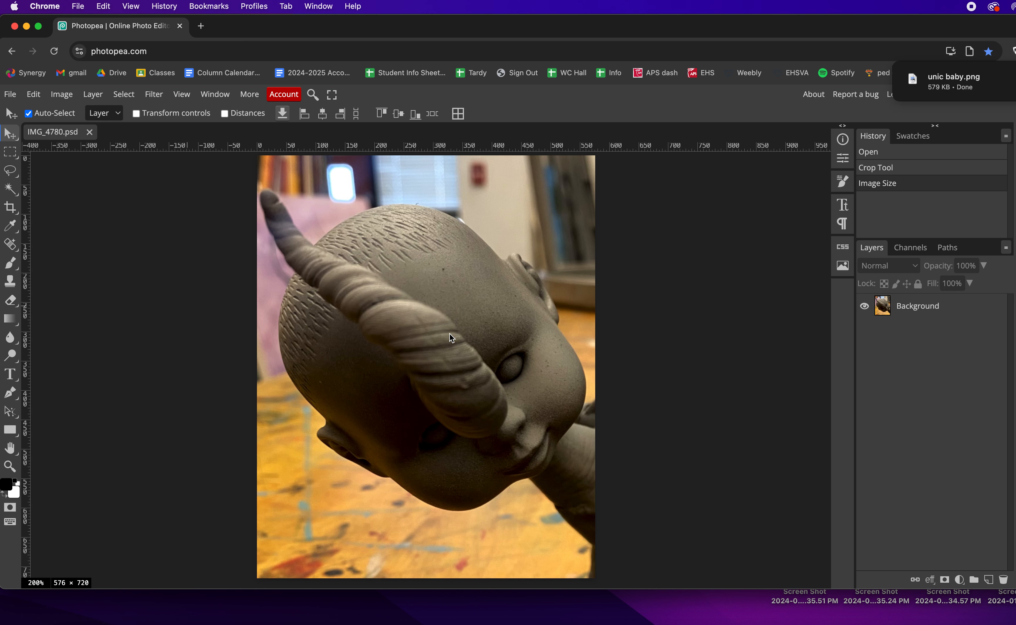